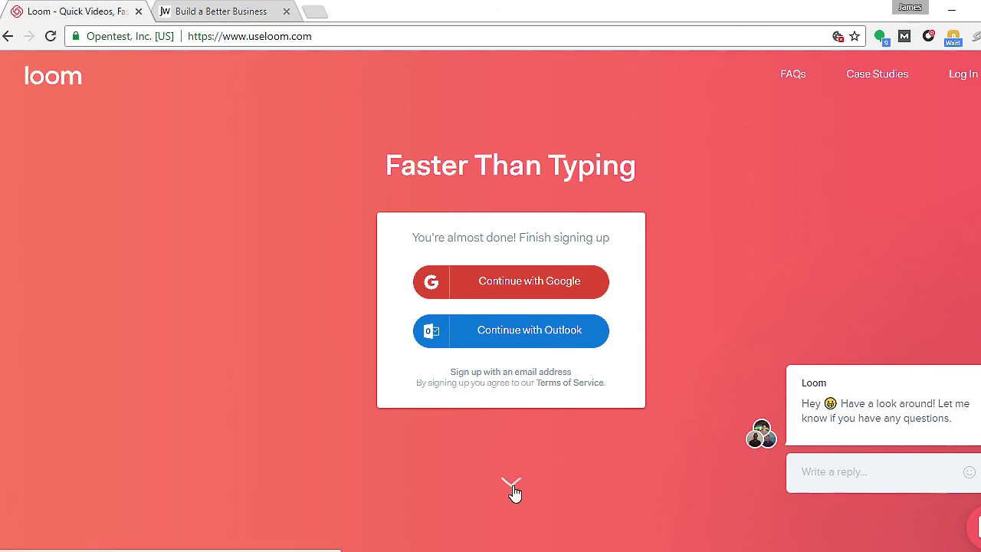
Scroll the Loom homepage down to the footer with Account, Product, Social and Legal sections.
scroll(665, 406, "down", 10)
scroll(665, 403, "down", 6)
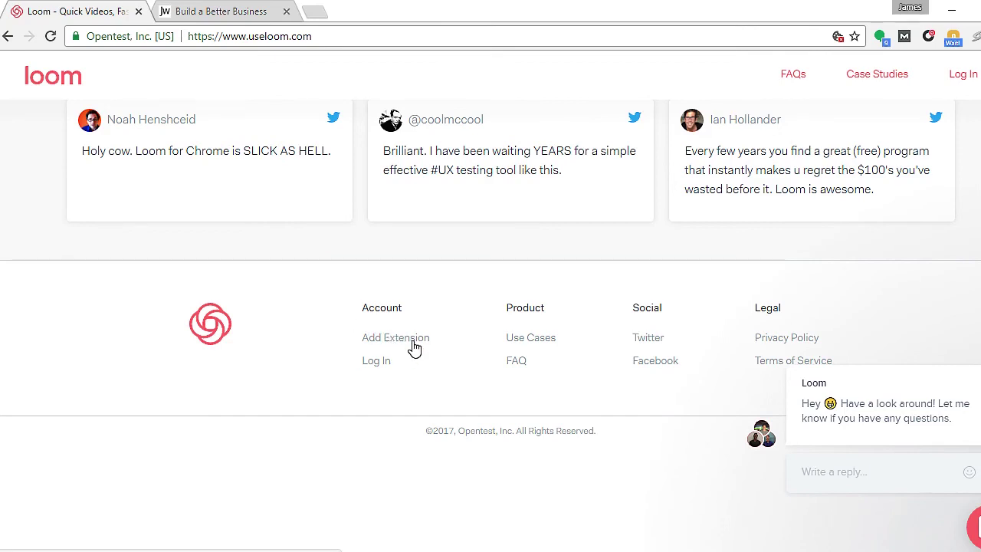
Start and cancel the Loom extension install, dismiss the error banner, and return to the sign-up box.
left_click(414, 344)
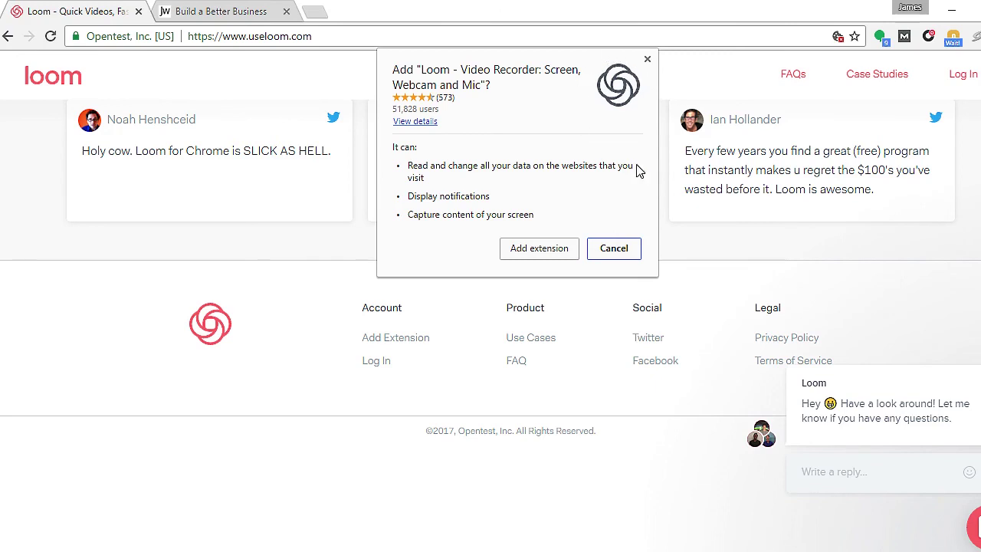
left_click(614, 248)
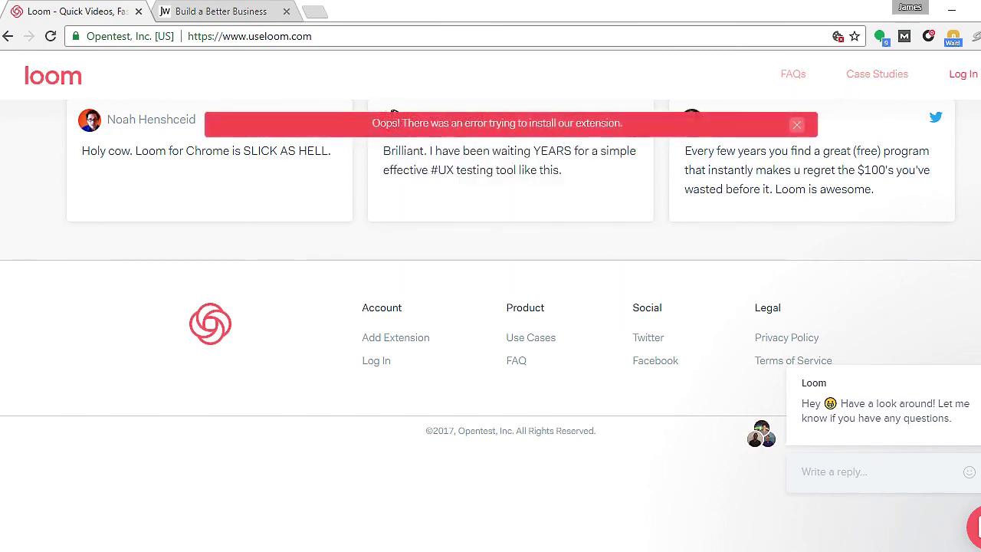
left_click(797, 124)
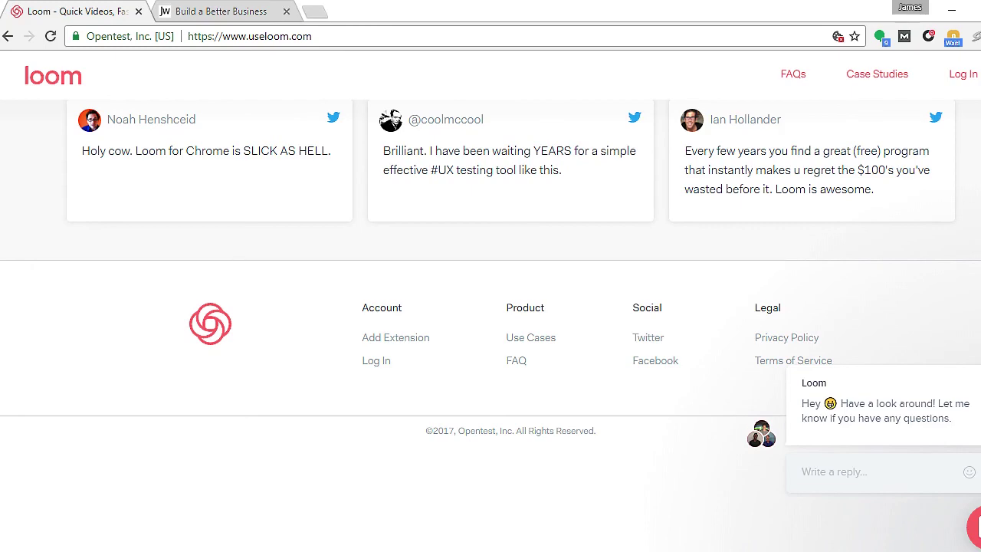
scroll(491, 306, "up", 15)
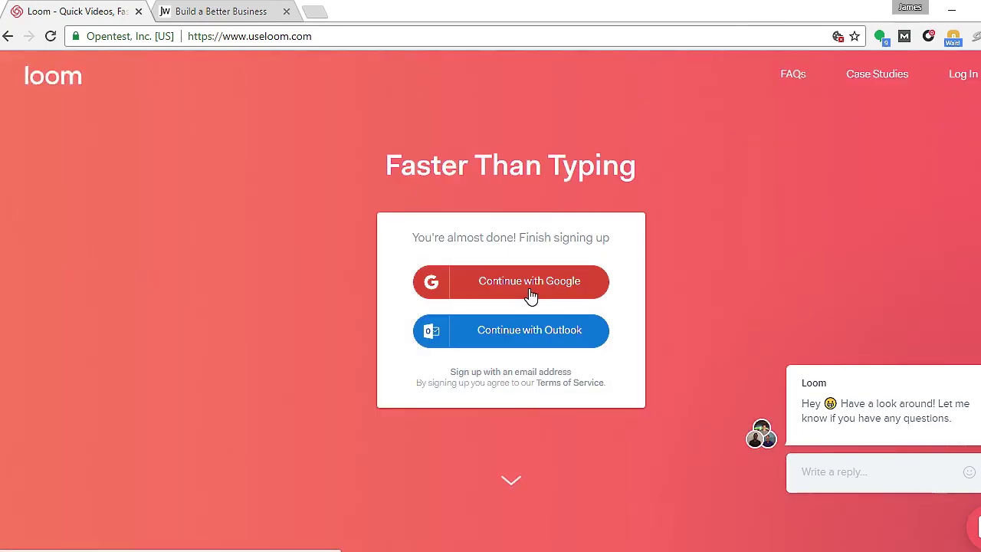
Sign up with a Google account, reach My Videos, and bring up Loom's recording settings.
left_click(529, 293)
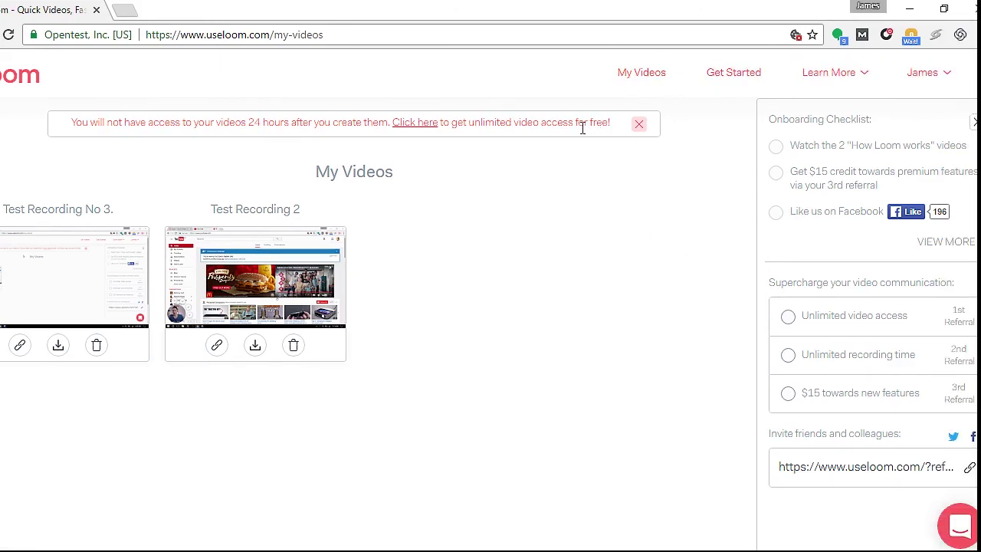
left_click(960, 35)
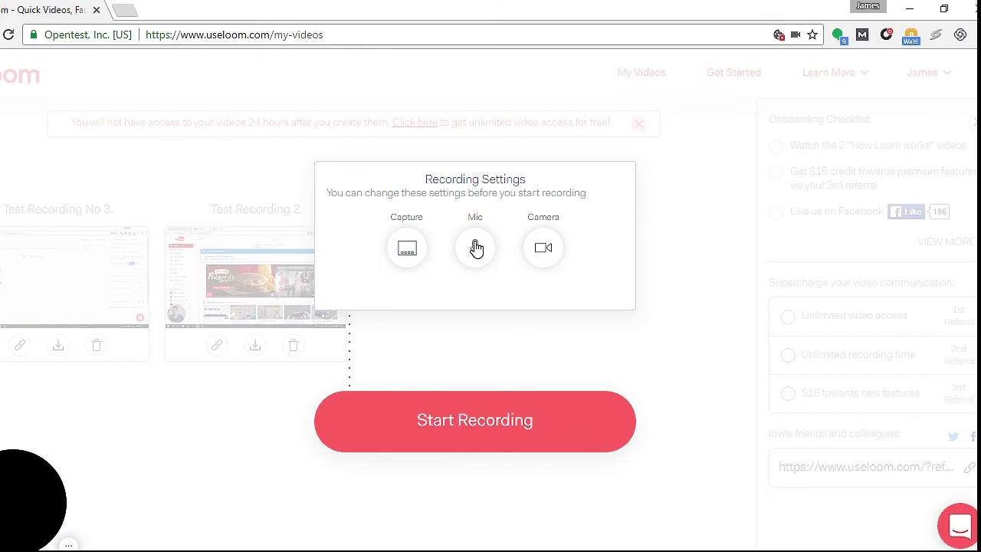
Switch capture from Current Tab to the whole Desktop and show the microphone settings.
left_click(407, 249)
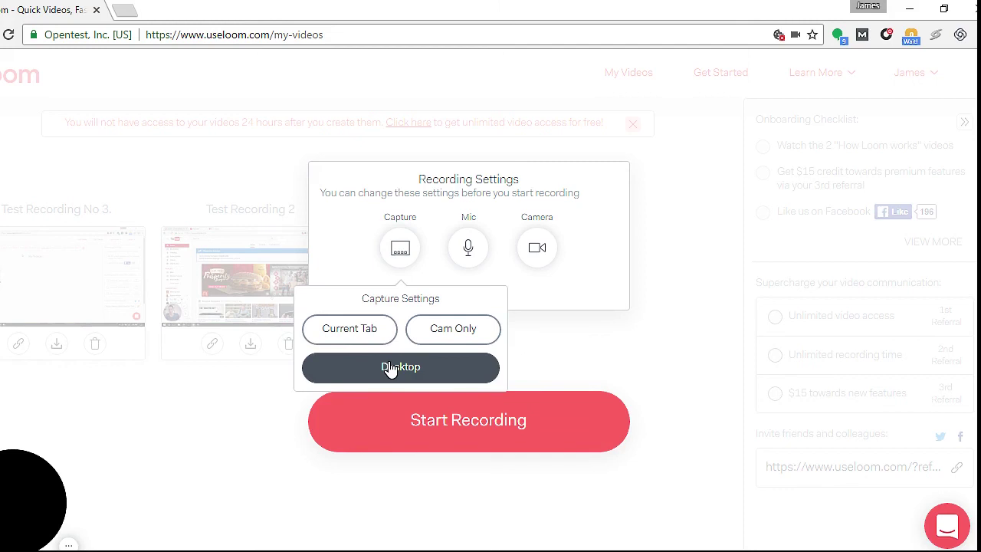
left_click(375, 336)
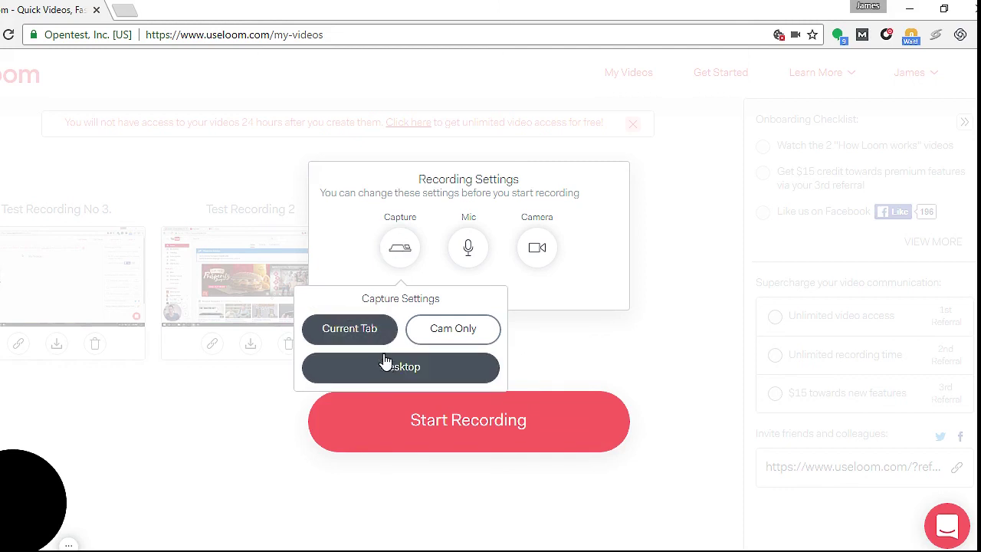
left_click(386, 361)
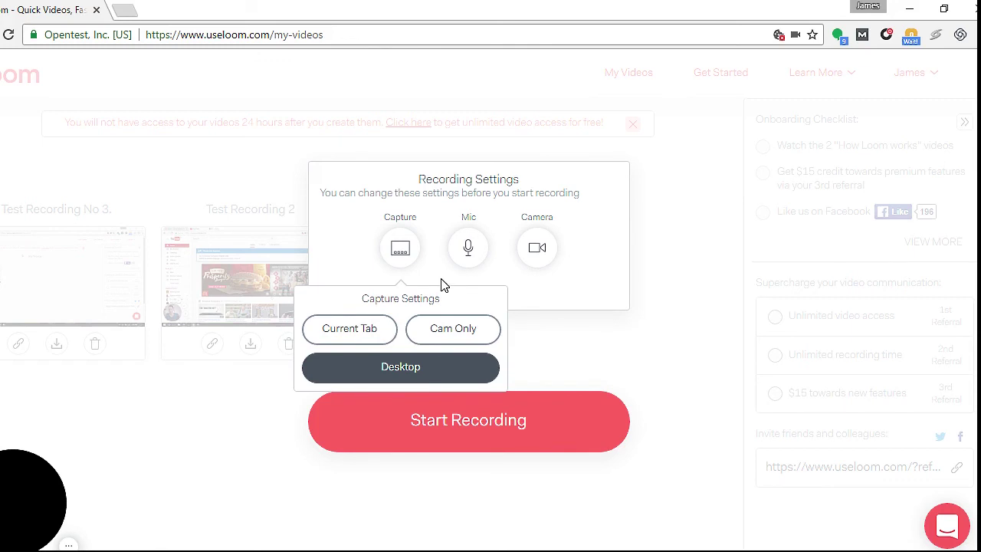
left_click(467, 256)
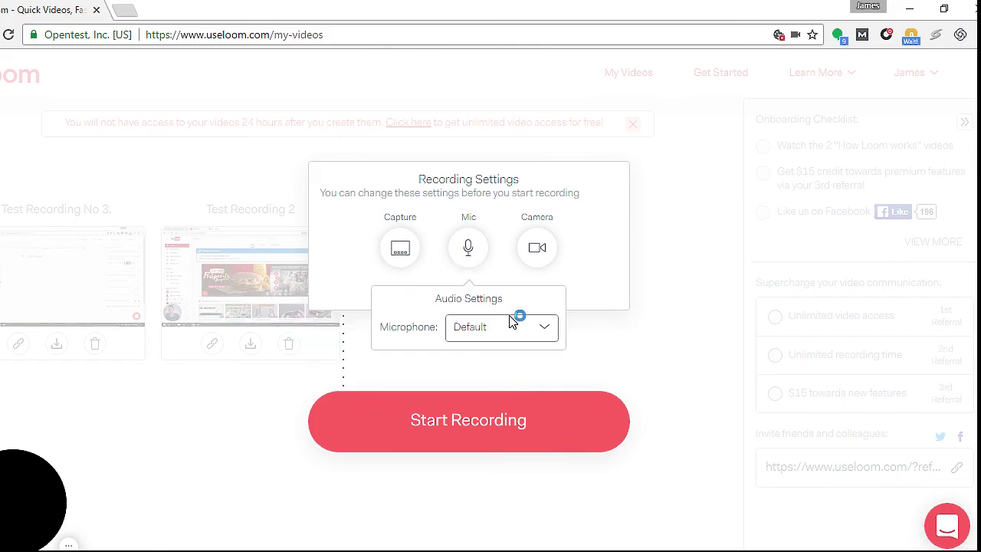
Keep Default as the recording microphone.
left_click(548, 331)
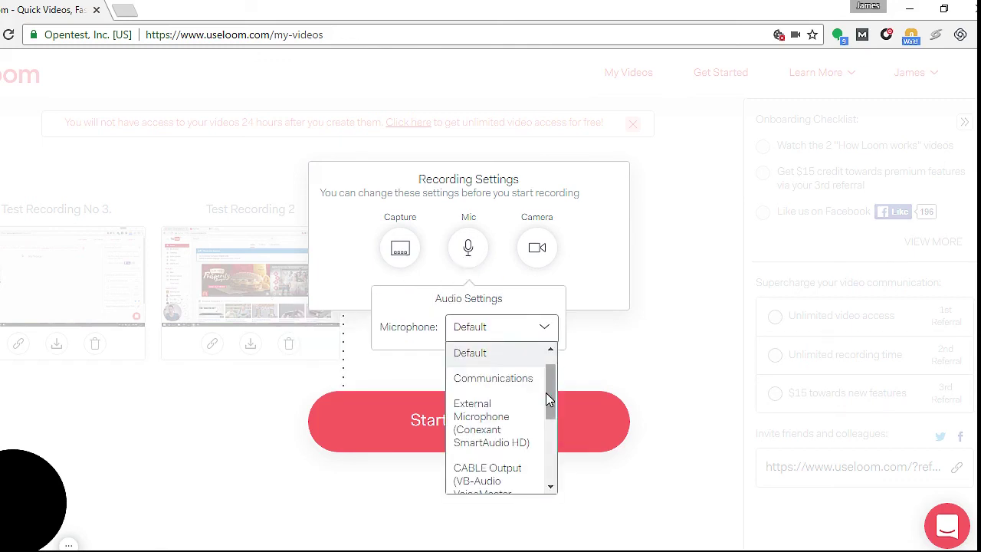
left_click_drag(553, 409, 541, 376)
left_click(512, 383)
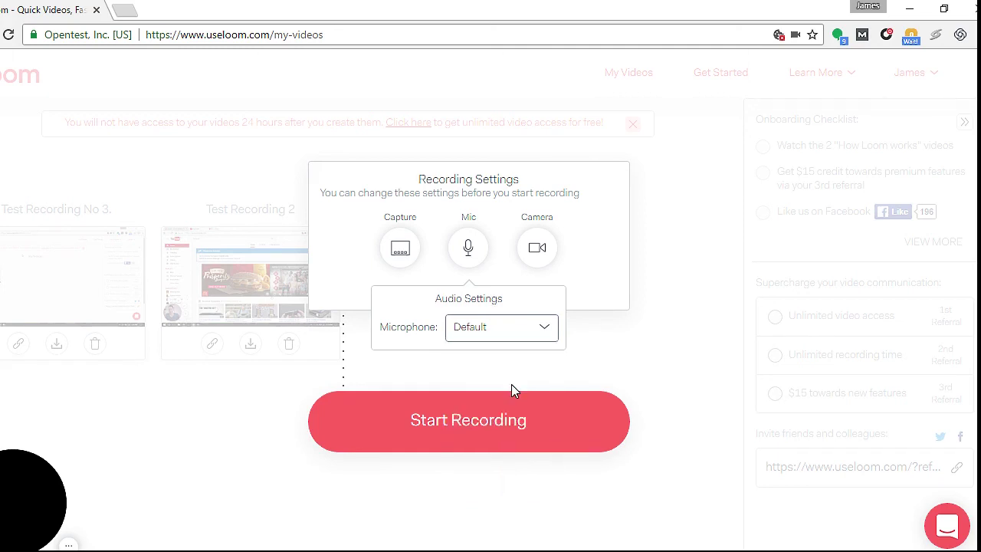
Set the webcam to Logitech HD Pro Webcam C920 and start the screen recording.
left_click(537, 251)
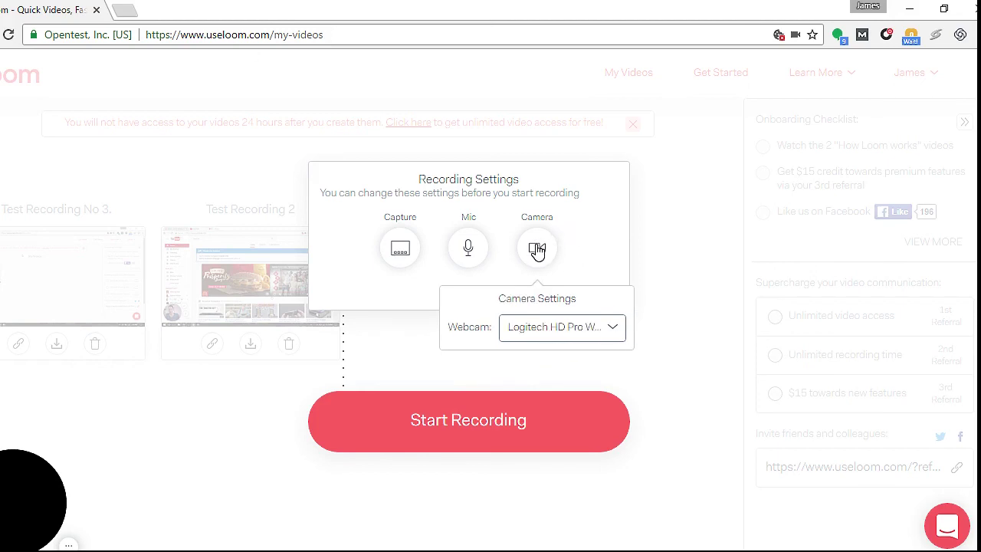
left_click(618, 328)
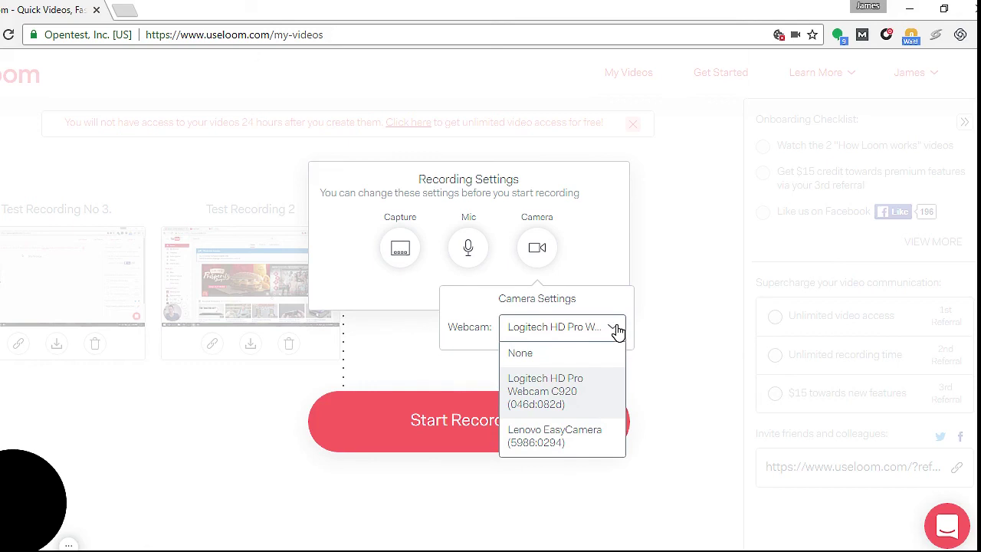
left_click(599, 380)
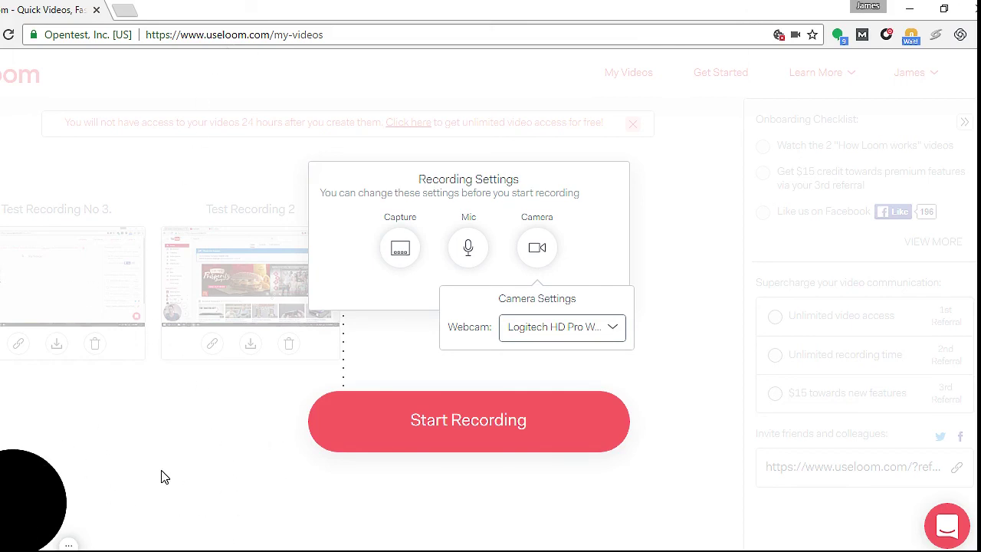
left_click(586, 437)
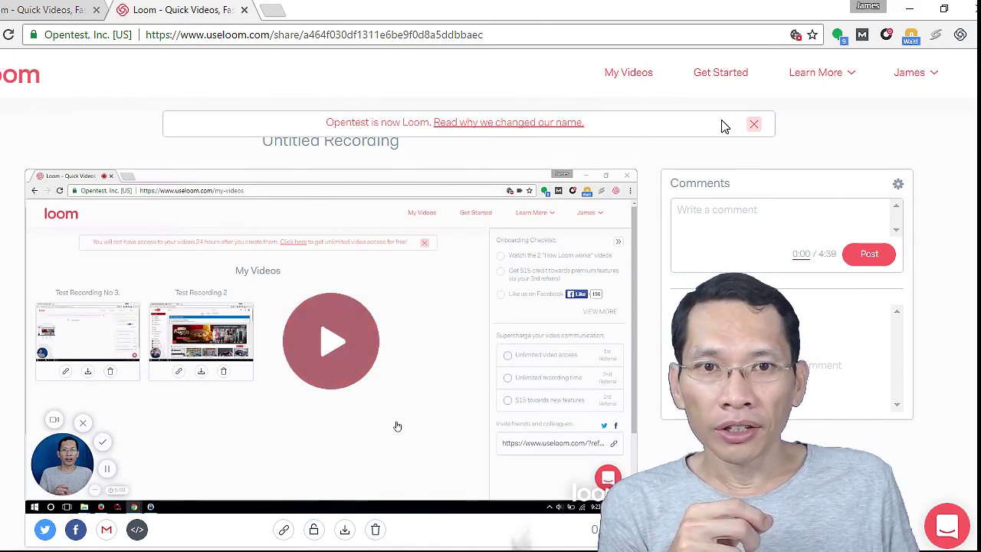
Replace the title 'Untitled Recording' with 'Recording No 3', correcting a mistyped 2 to 3.
left_click(755, 124)
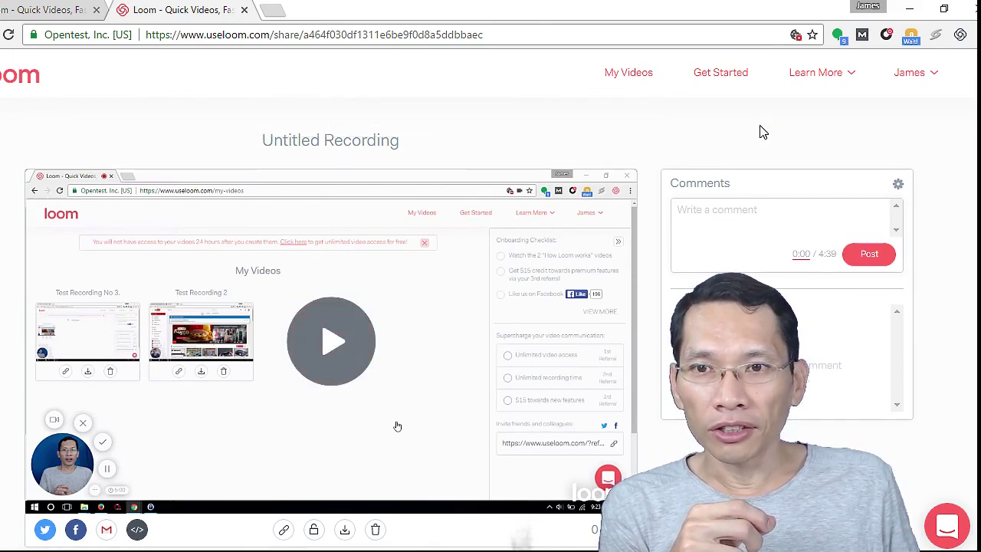
left_click(408, 140)
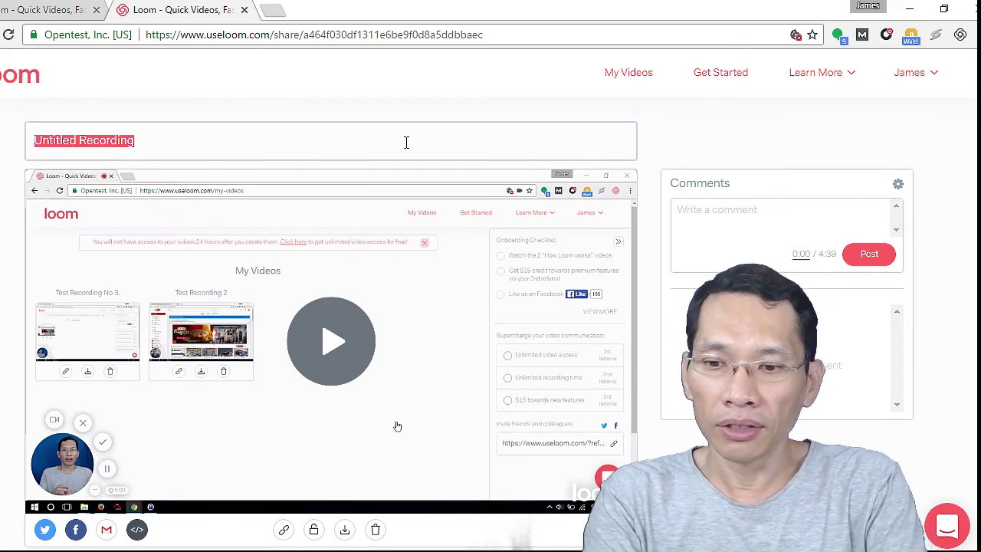
type("R")
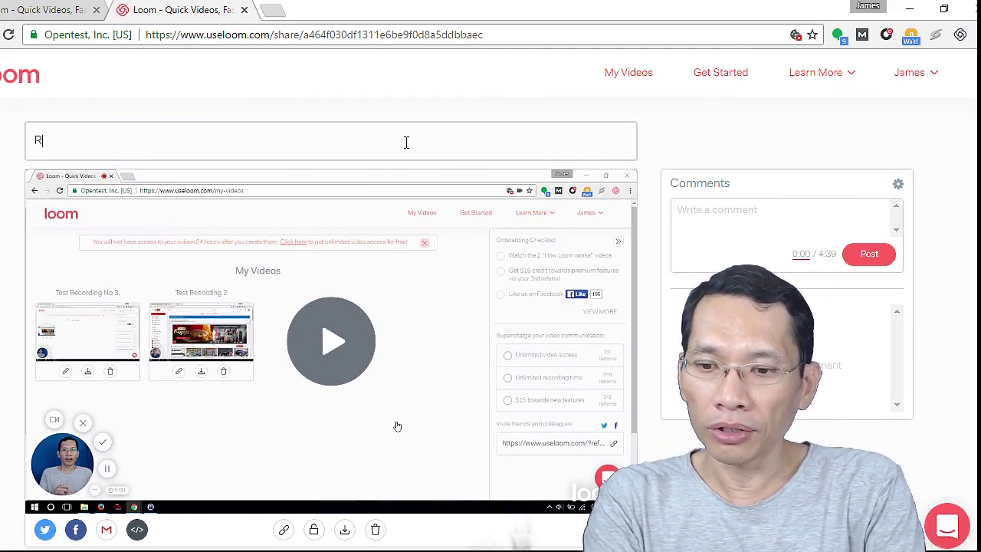
type("ecording No 2")
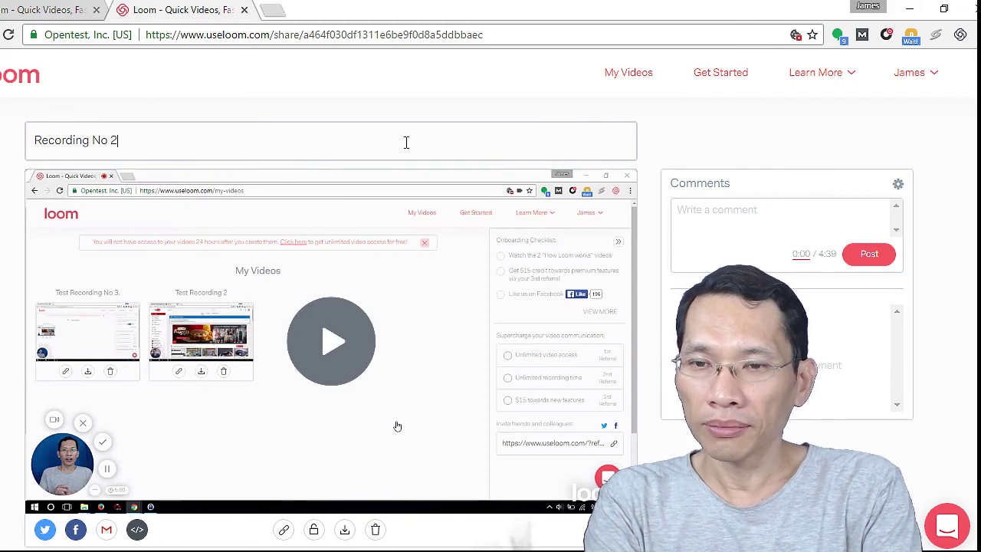
key("BackSpace")
type("3")
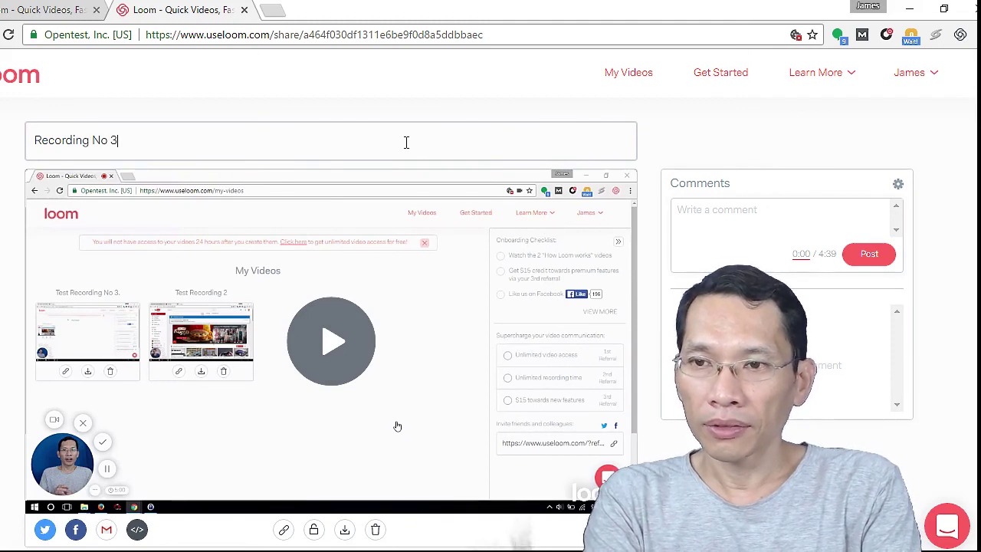
left_click(429, 111)
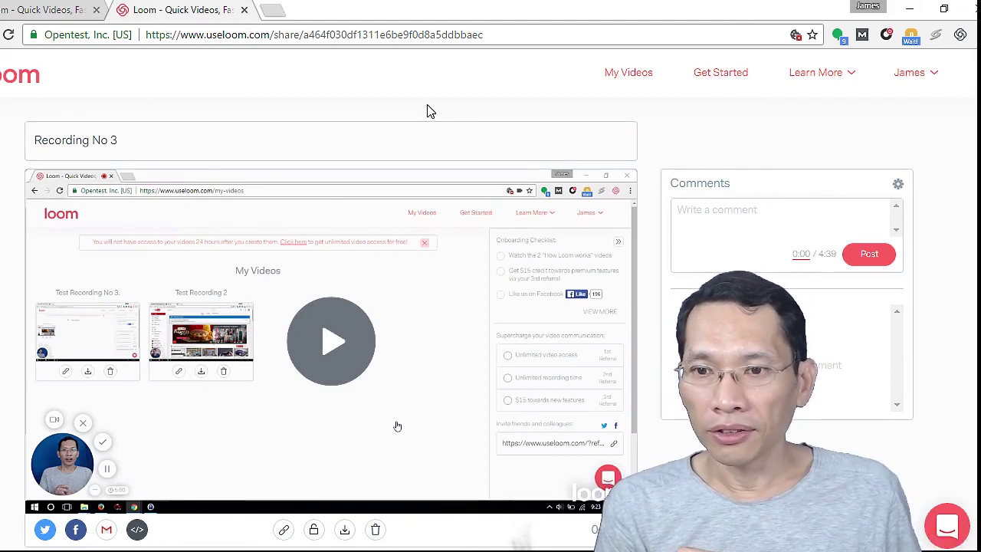
scroll(565, 197, "down", 1)
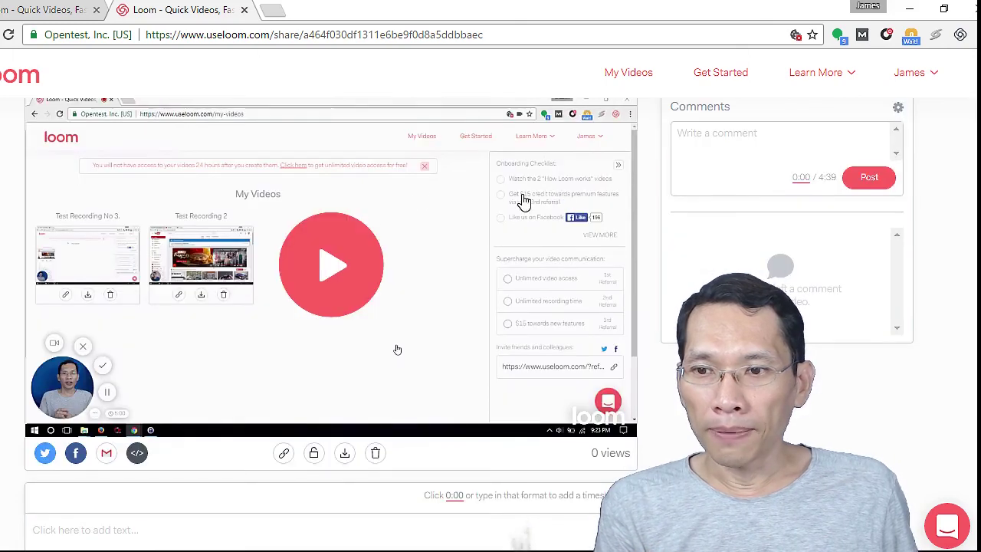
Play and pause Recording No 3 briefly, then copy its share link.
left_click(330, 264)
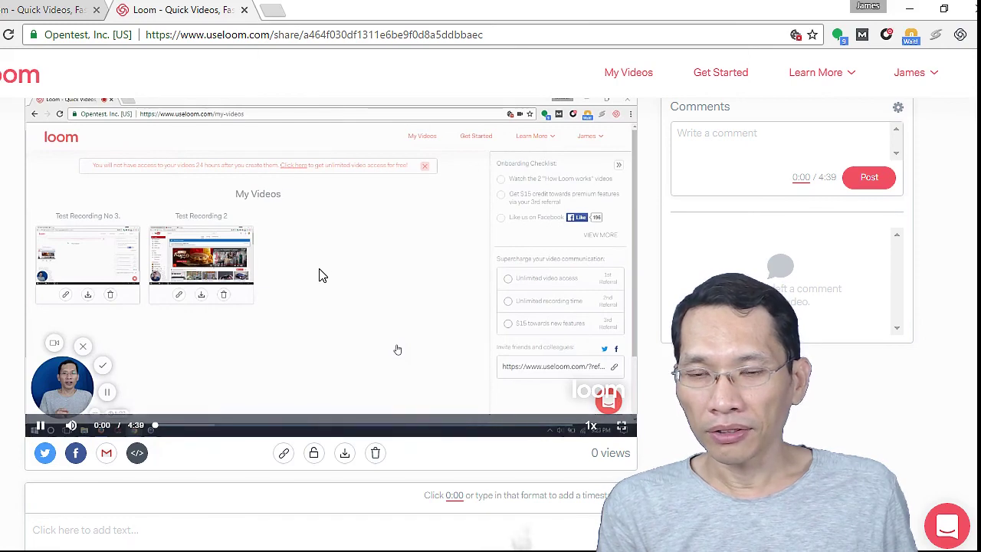
left_click(397, 349)
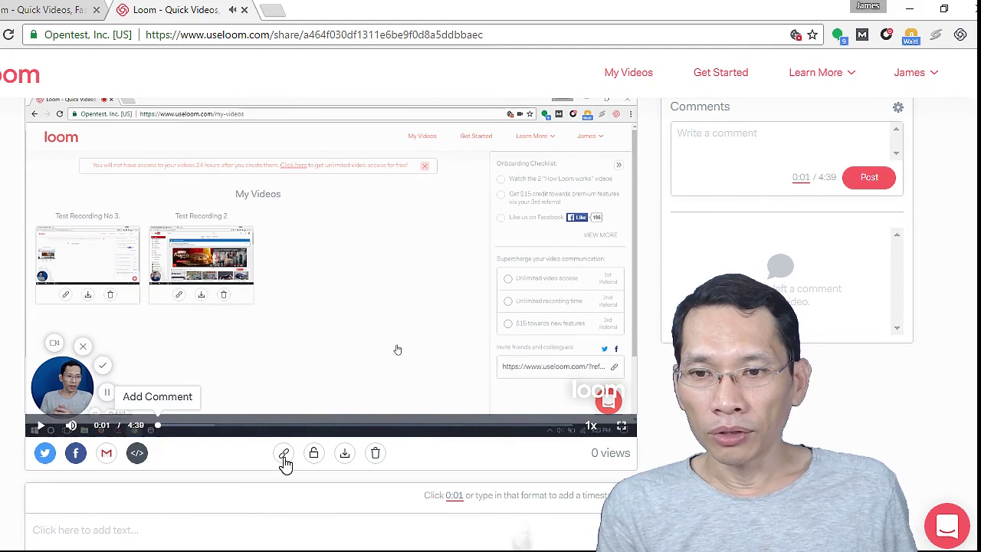
left_click(282, 455)
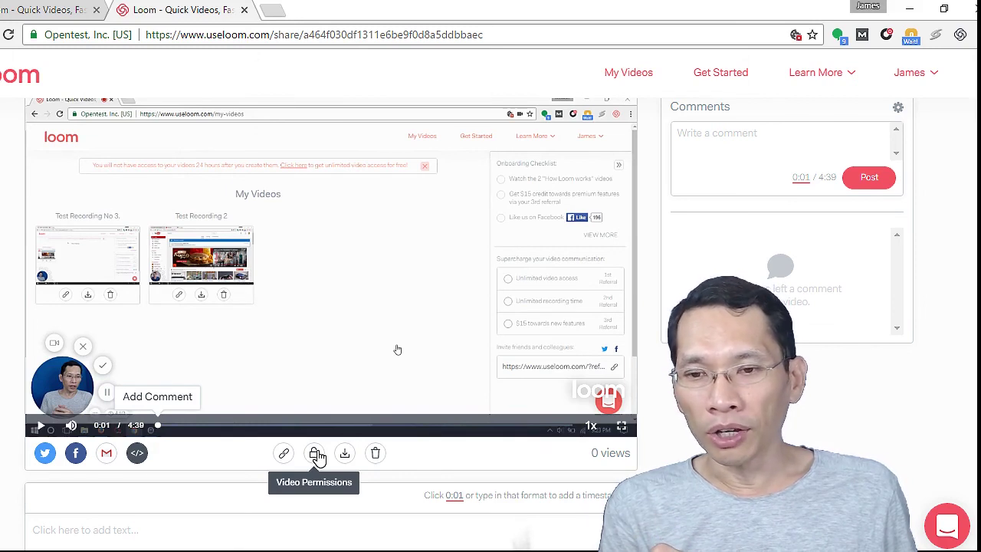
Set Video Permissions to 'Anyone with a password', enter a password, and save.
left_click(315, 455)
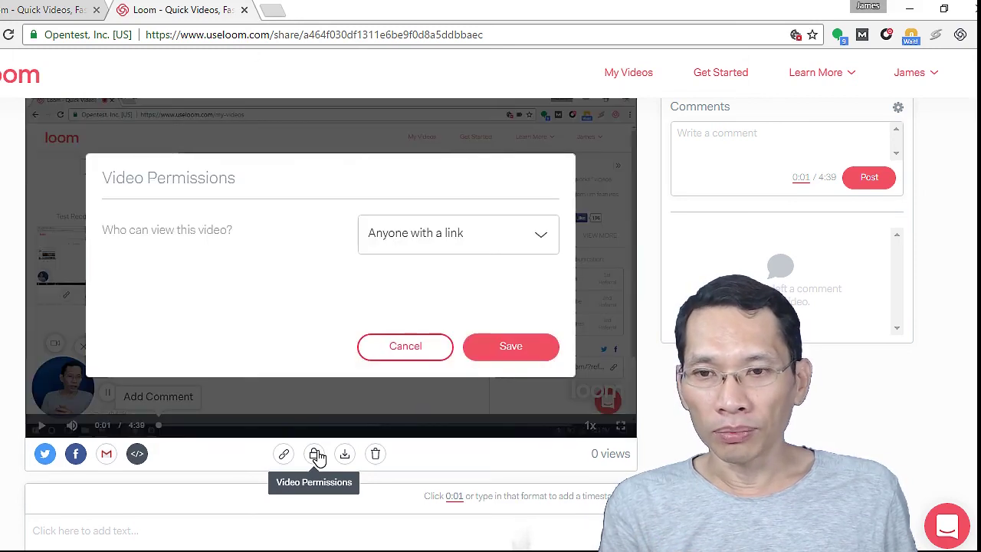
left_click(437, 239)
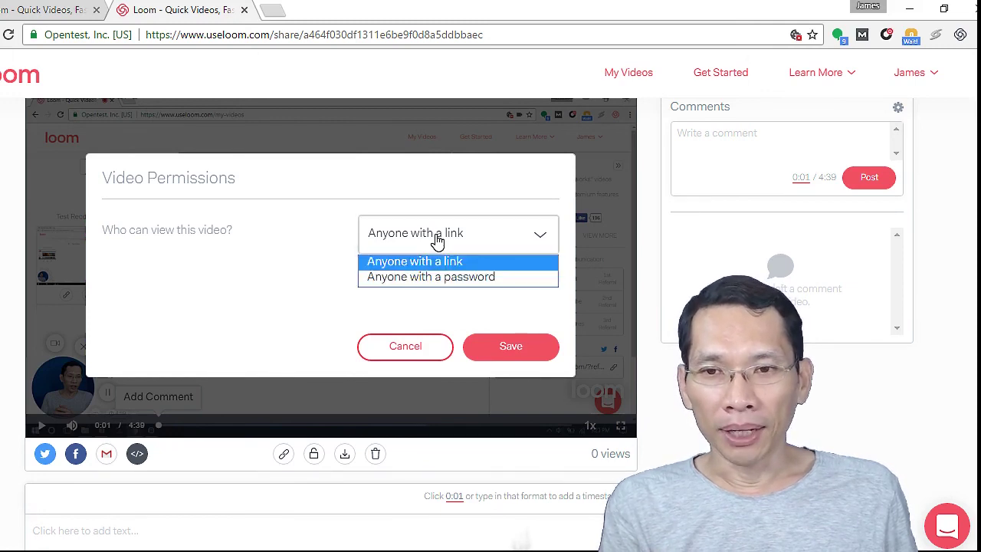
left_click(423, 273)
left_click(422, 285)
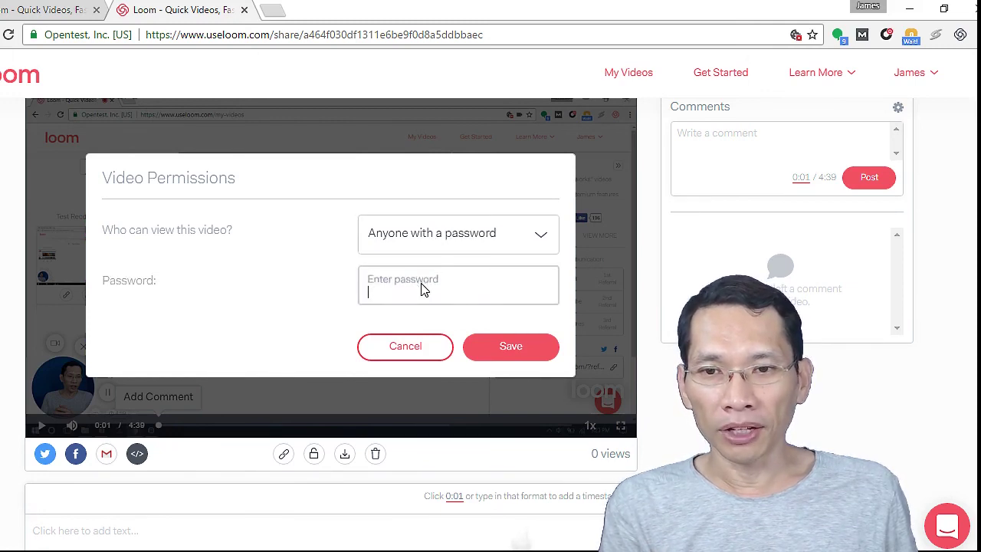
type("Pass")
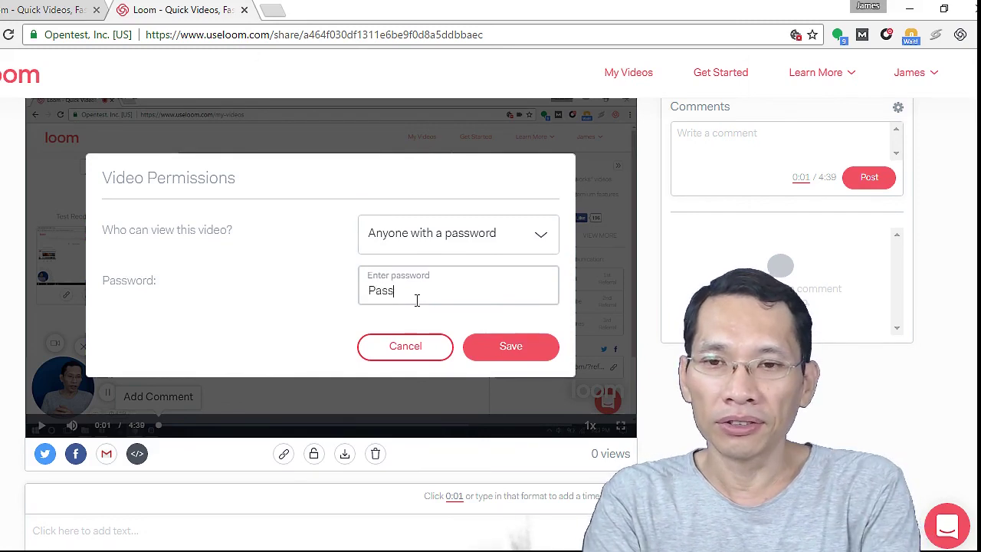
type("ward")
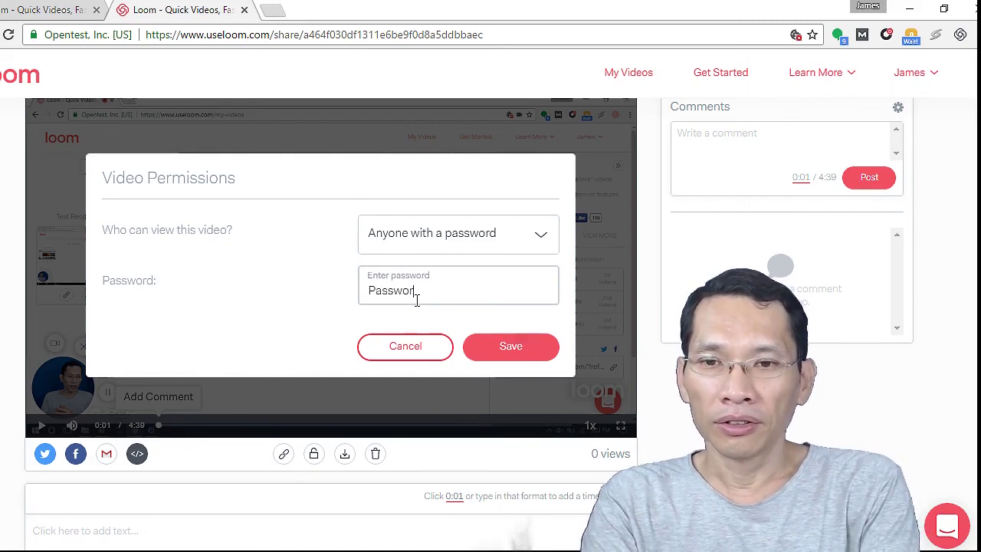
left_click(501, 346)
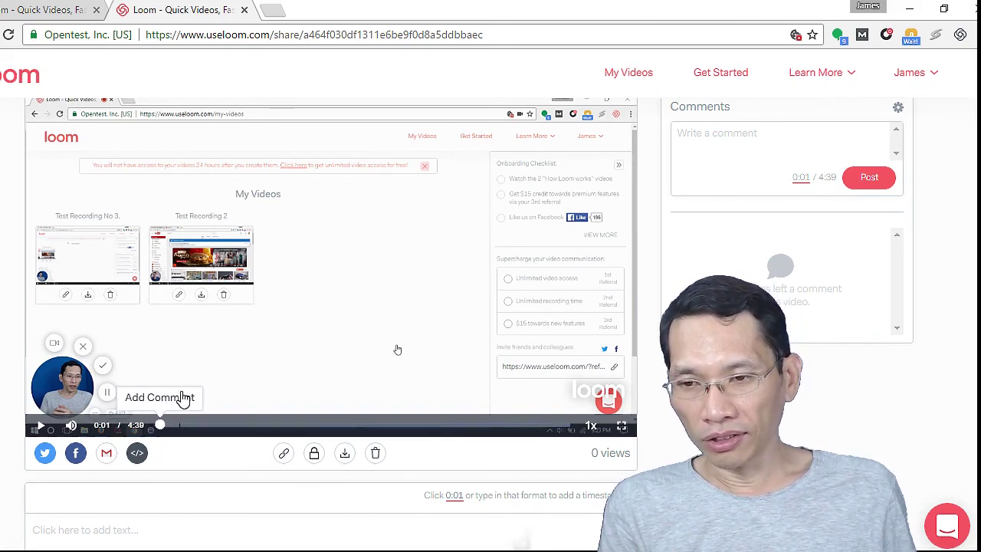
Seek the recording's playback to 0:26 on the progress bar.
left_click(197, 425)
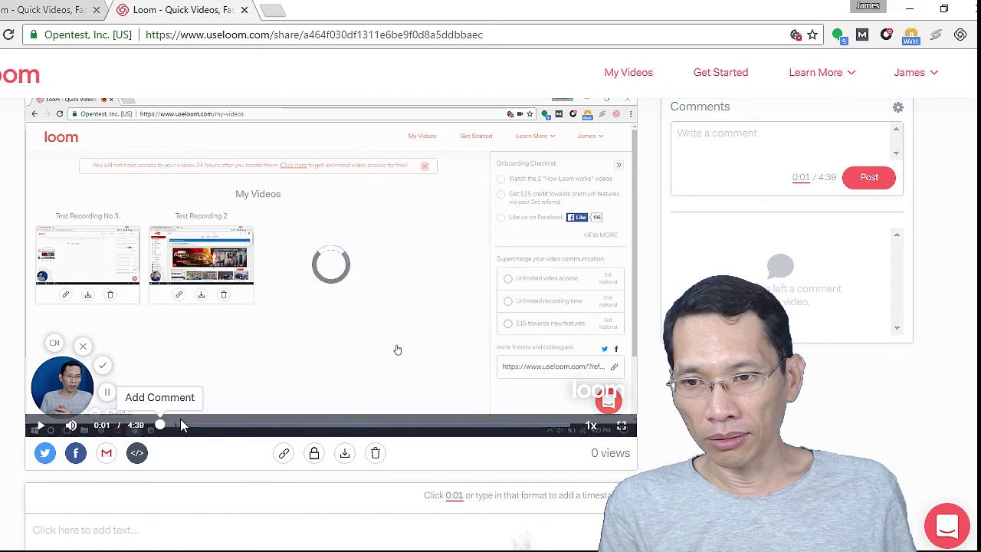